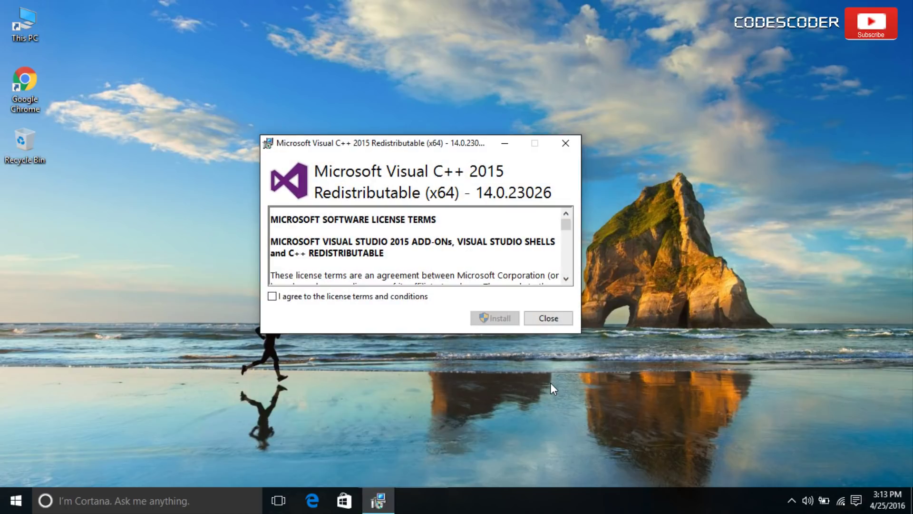
Accept the Visual C++ 2015 Redistributable license terms and start the installation.
click(273, 297)
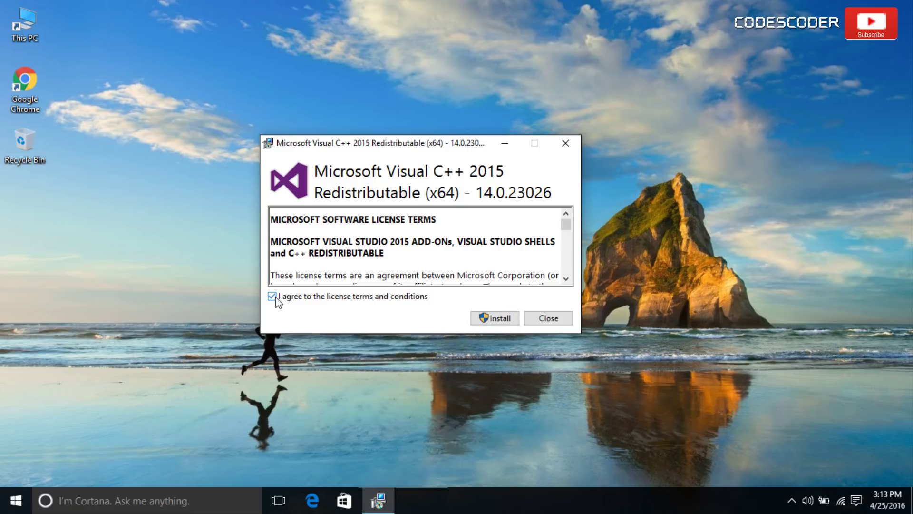
click(513, 322)
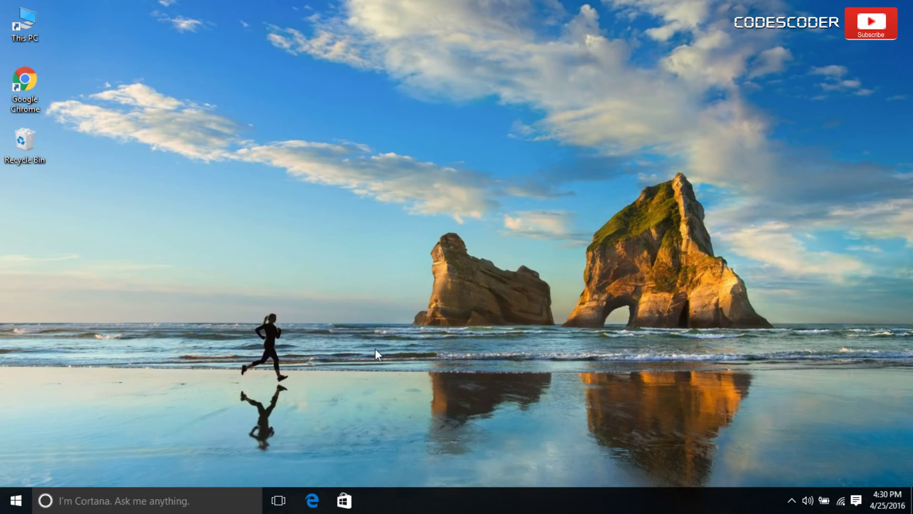
Search Windows for 'control panel' and open the Control Panel result.
click(166, 497)
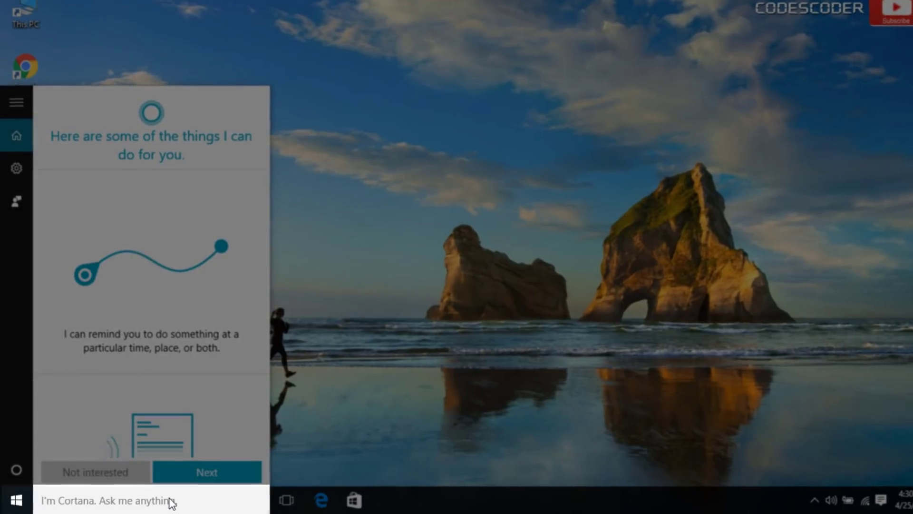
text(control p)
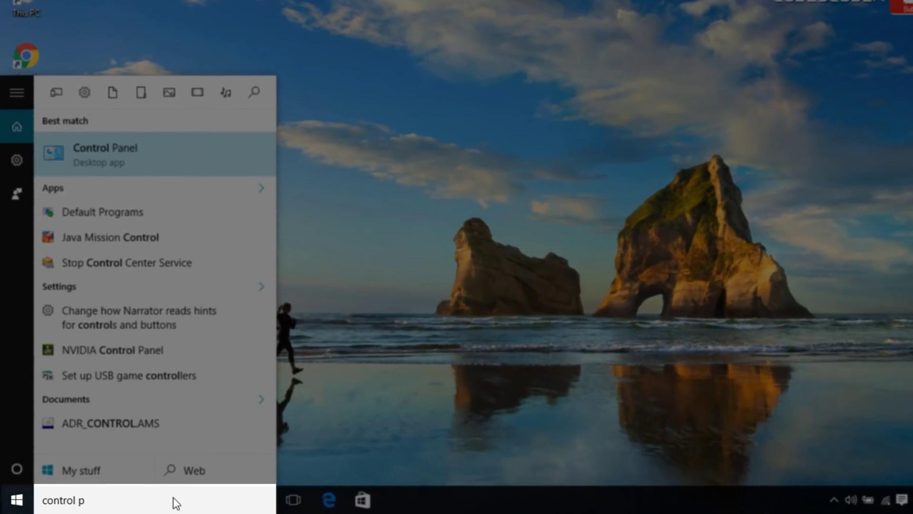
text(anel)
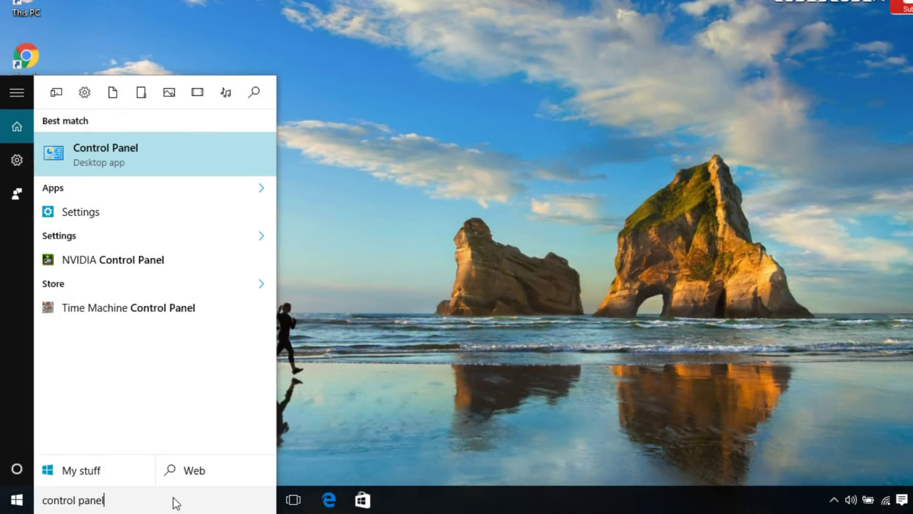
click(180, 161)
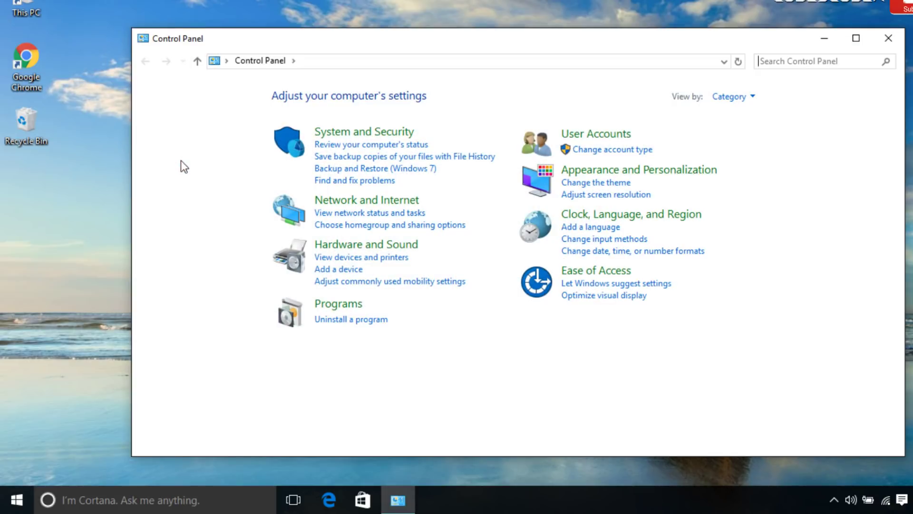
In Programs and Features, select and right-click Microsoft Visual C++ 2015 Redistributable (x64).
click(333, 325)
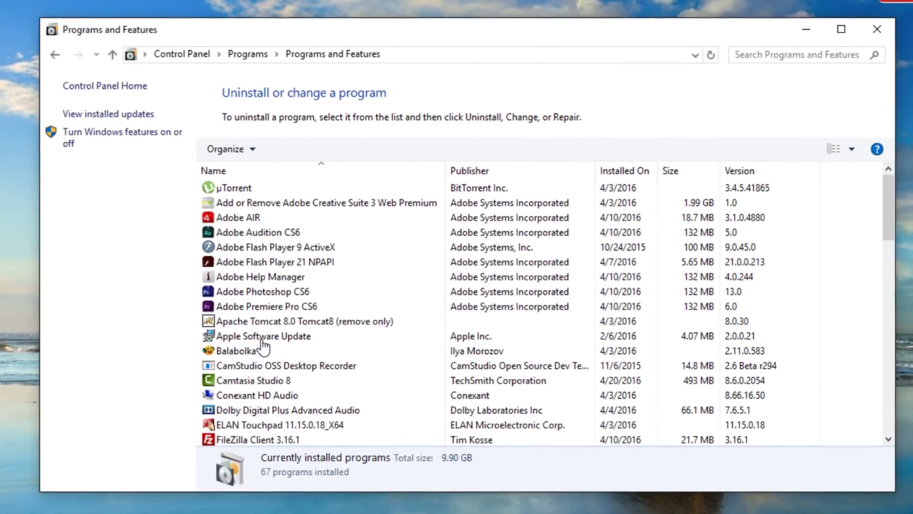
scroll(264, 347, down, 3)
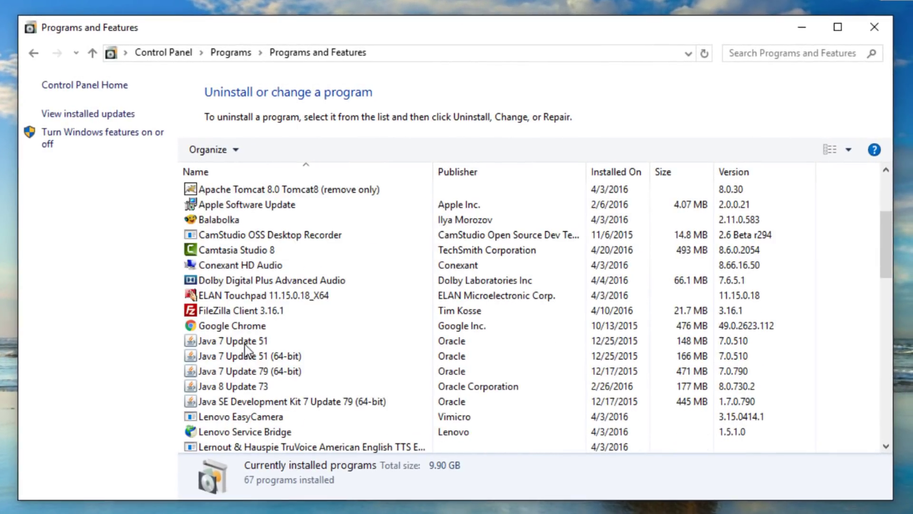
scroll(245, 350, down, 7)
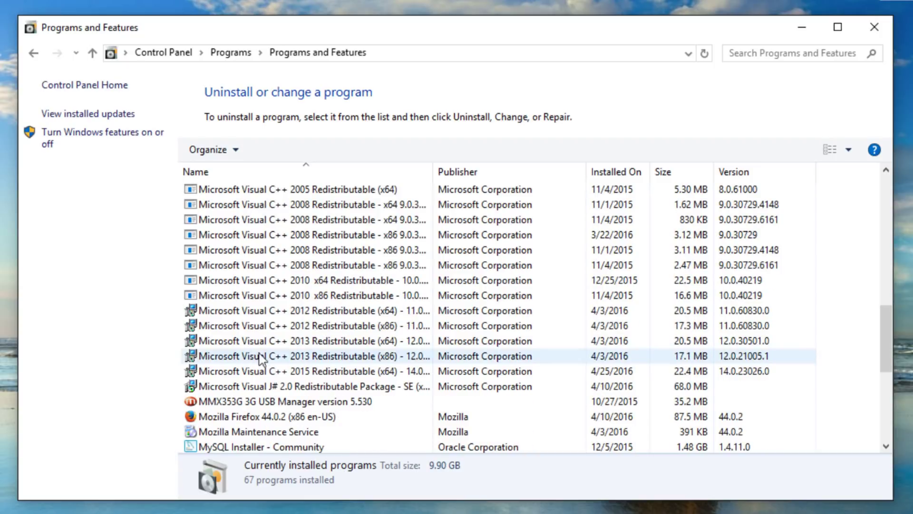
click(298, 372)
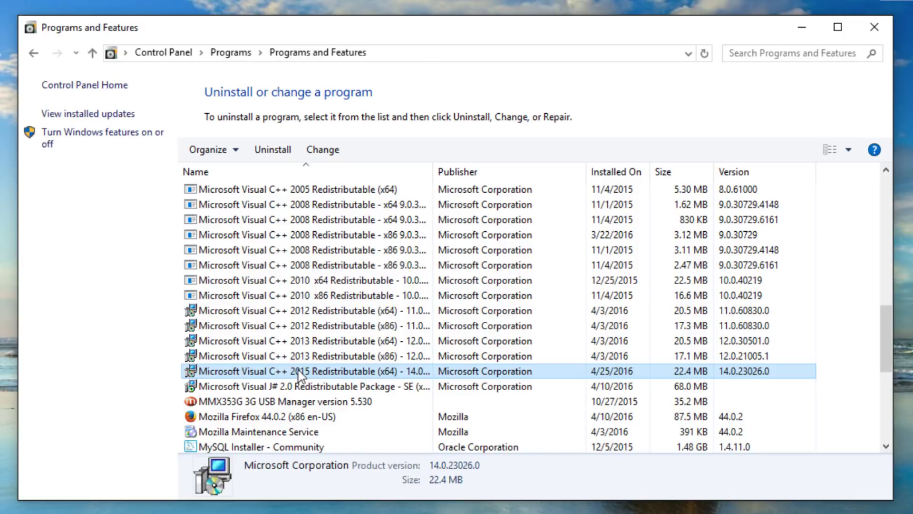
right_click(298, 372)
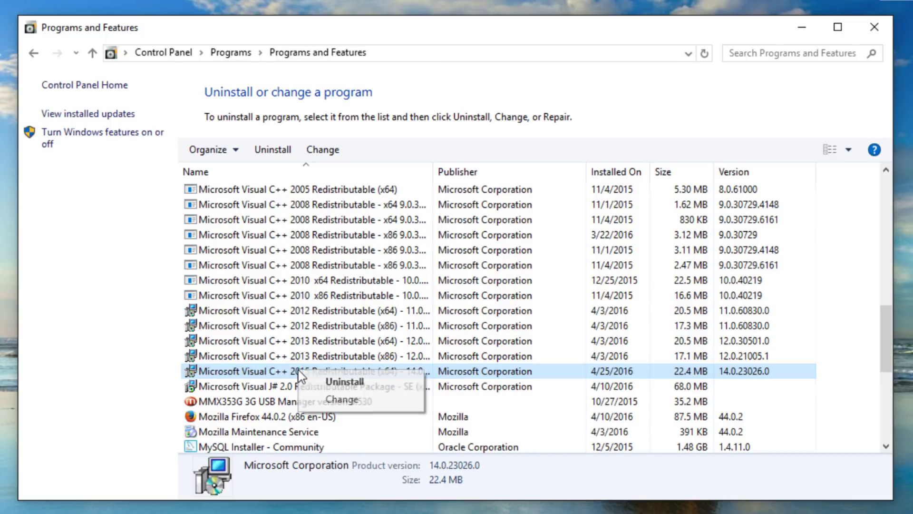
Uninstall Microsoft Visual C++ 2015 Redistributable (x64) and close the completed setup window.
click(345, 382)
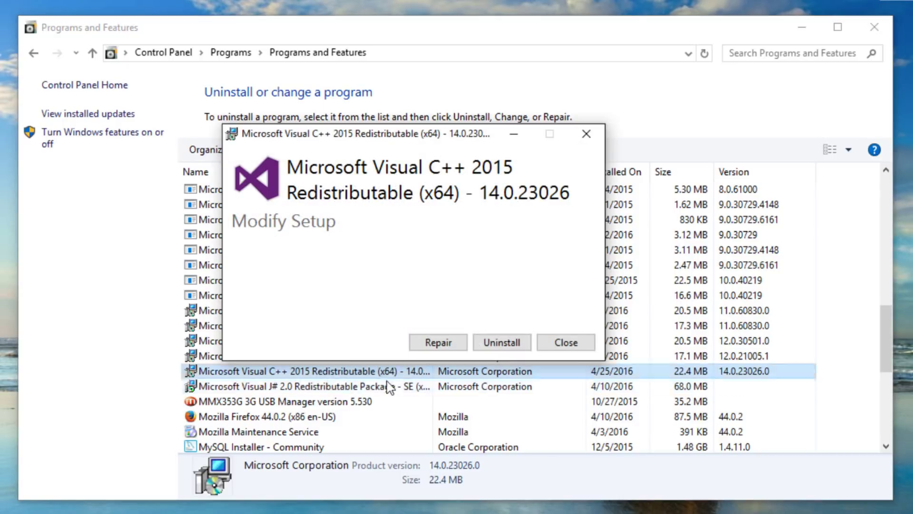
click(512, 349)
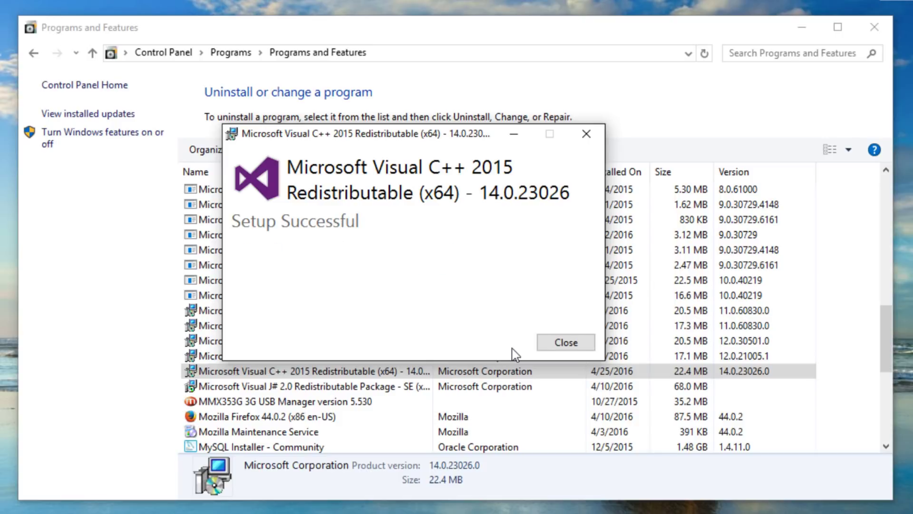
click(552, 344)
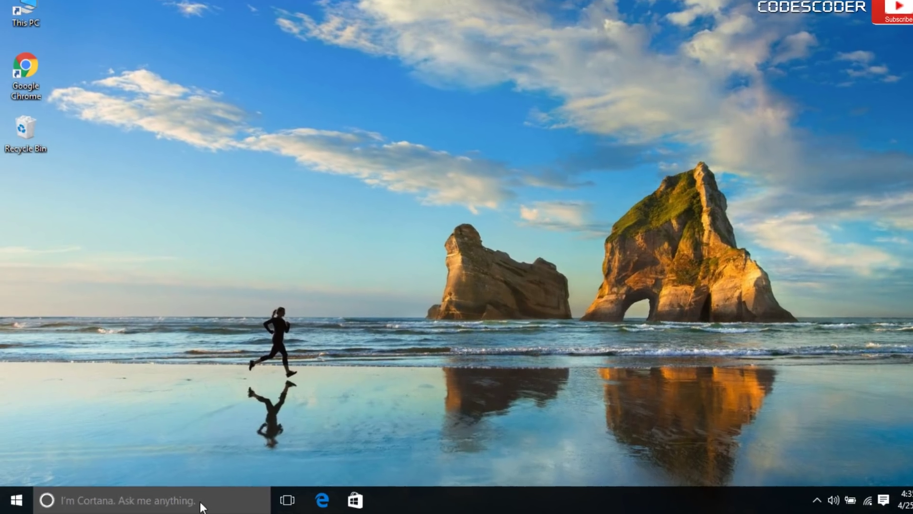
Search Windows for 'troubleshooting' and open the Troubleshooting control panel.
click(200, 501)
text(t)
text(rouble)
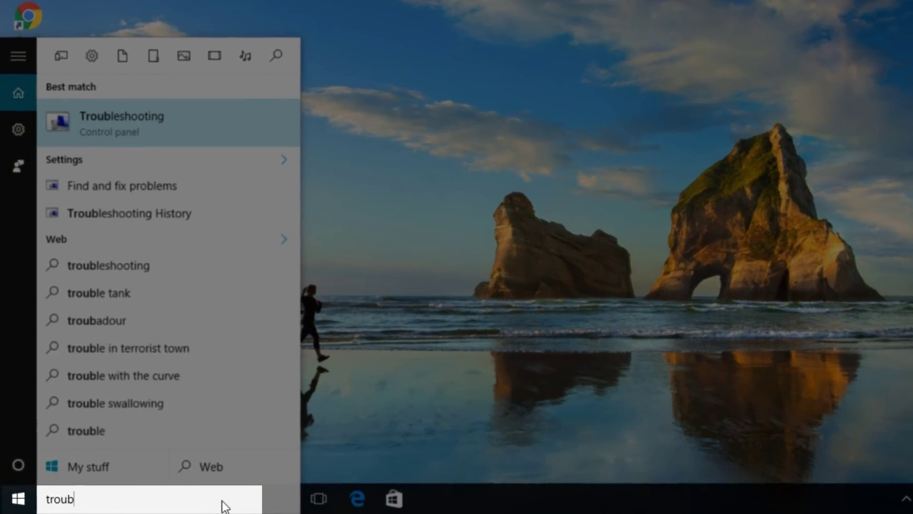
text(shooting)
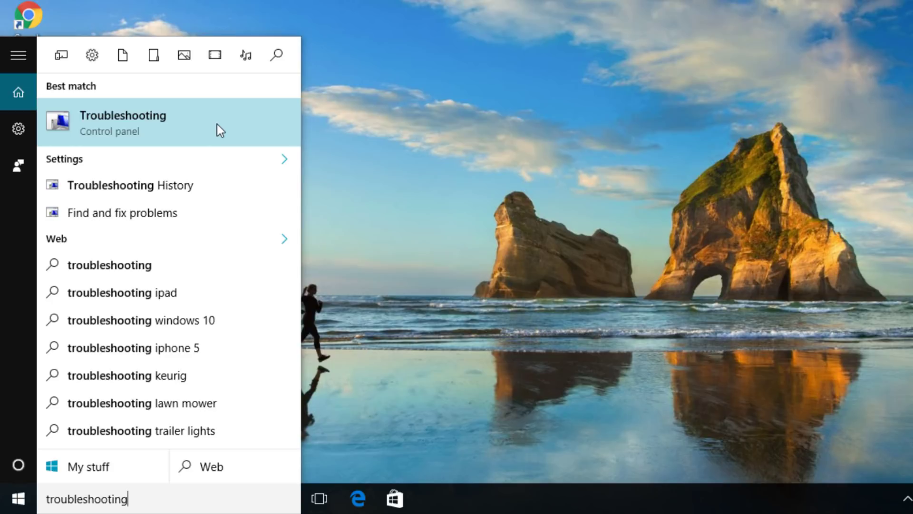
click(217, 125)
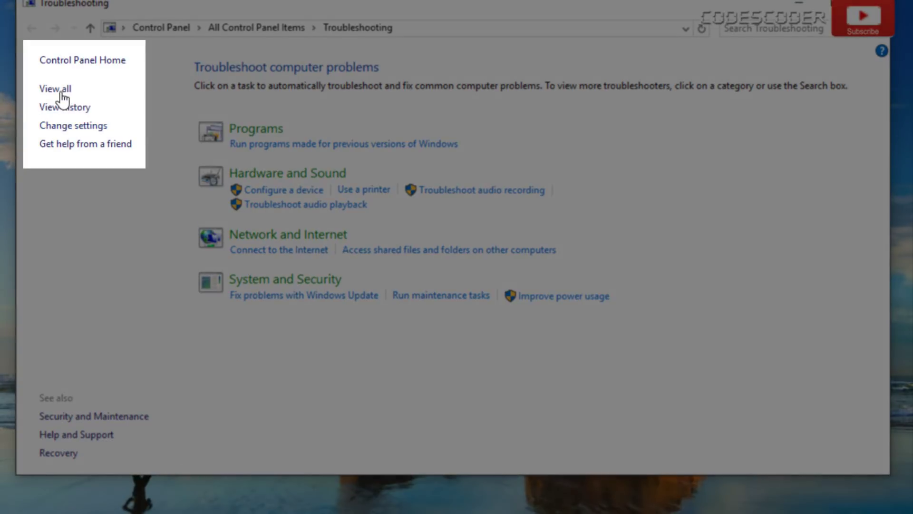
View all troubleshooters and launch the Windows Update troubleshooter.
click(62, 90)
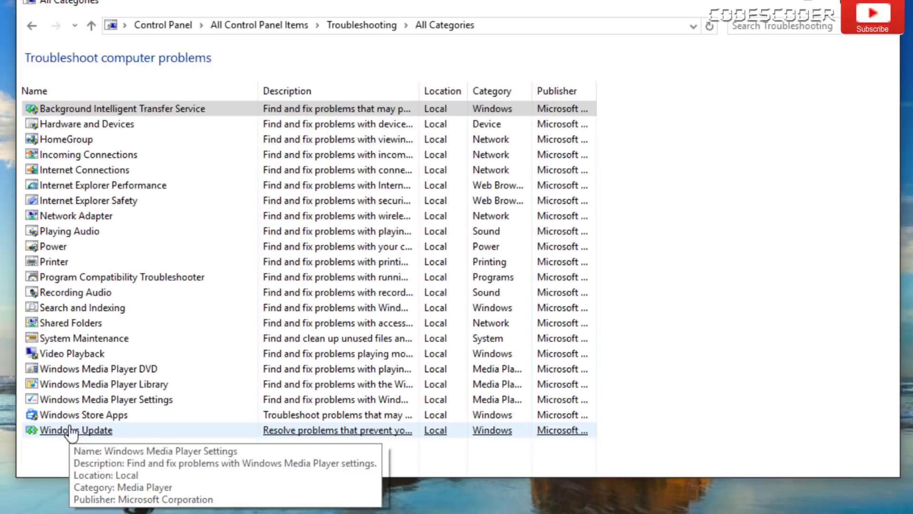
click(71, 431)
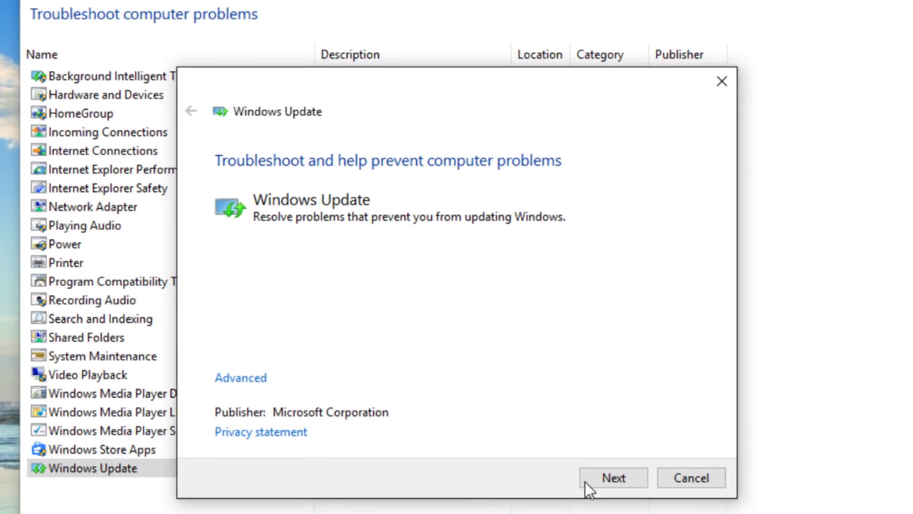
Run the Windows Update troubleshooter as administrator, then close it and Control Panel.
click(586, 481)
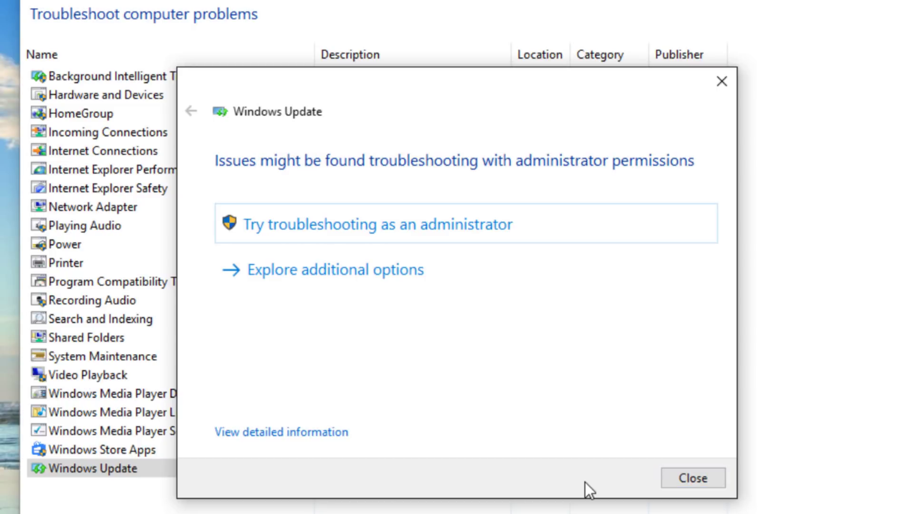
click(628, 229)
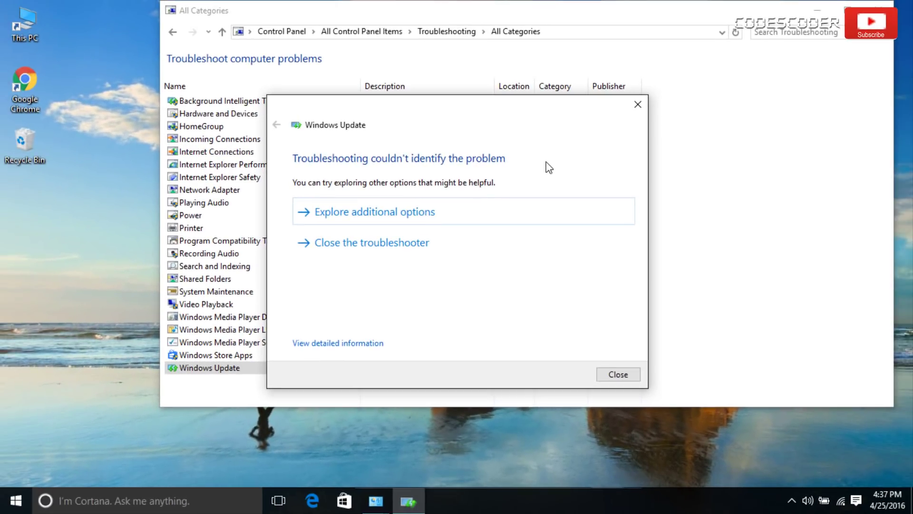
click(618, 375)
key(alt+F4)
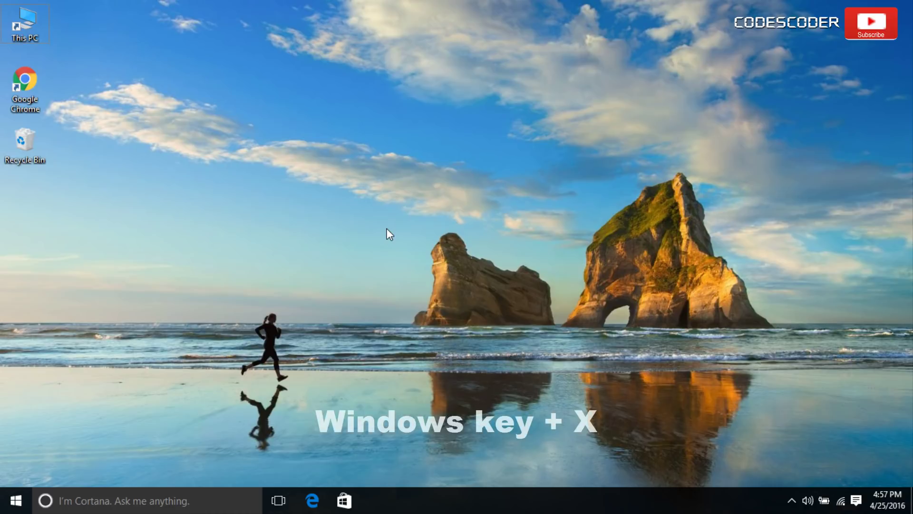
Open Command Prompt (Admin) from the Windows+X quick menu.
key(super+x)
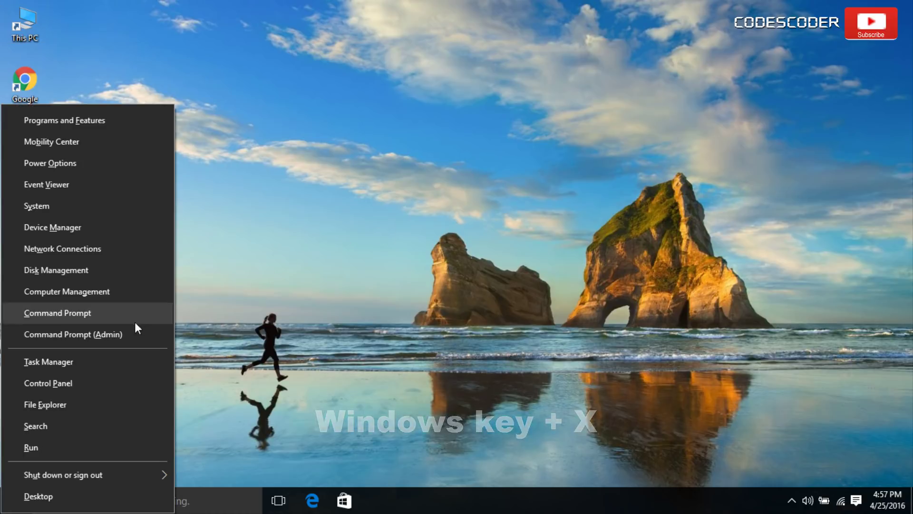
click(98, 334)
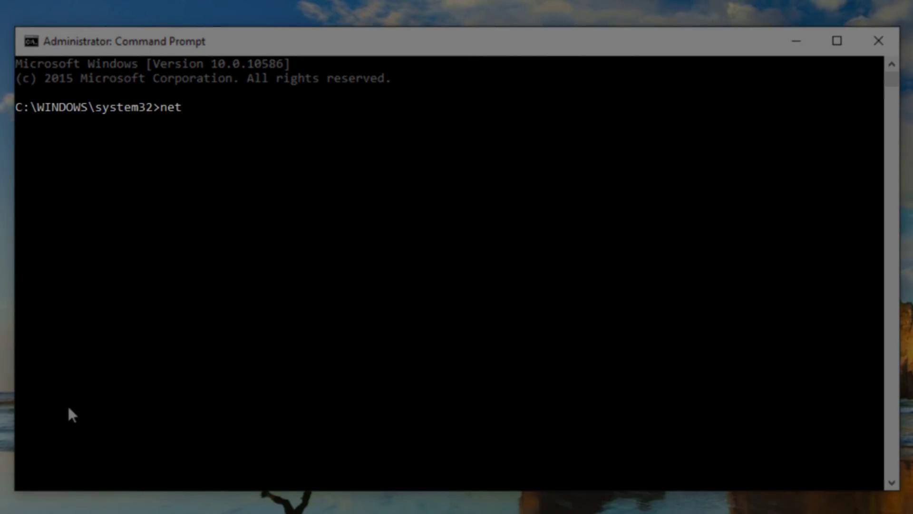
Run 'net stop WuAuServ' to stop the Windows Update service.
text(stop WuAuServ)
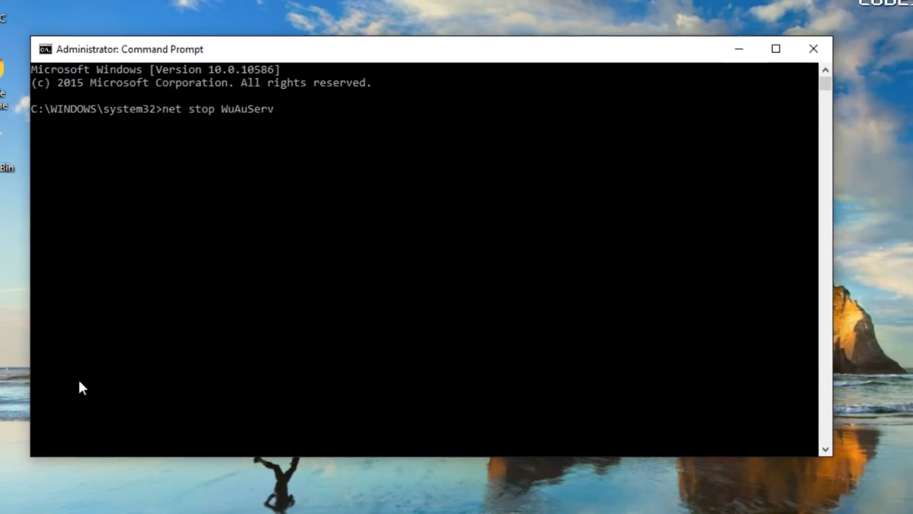
key(Return)
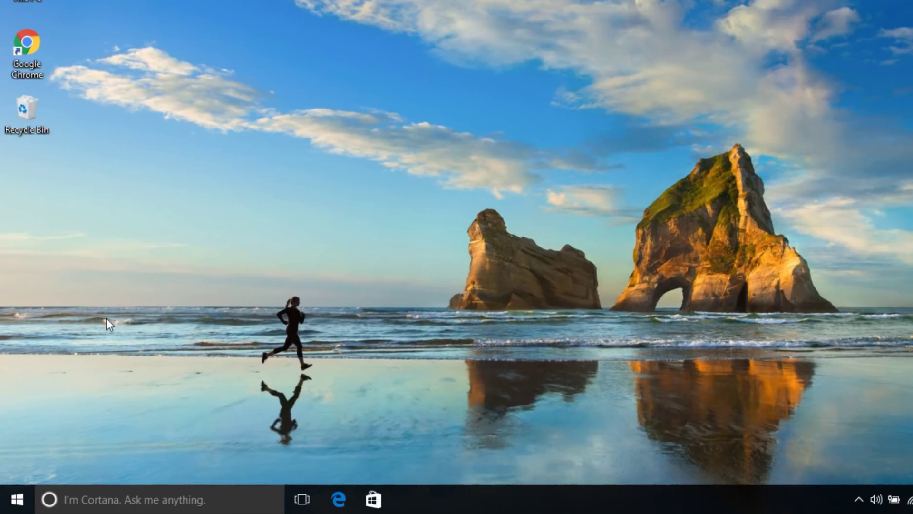
Open the Run box through Windows Search and enter %windir% in it.
click(113, 502)
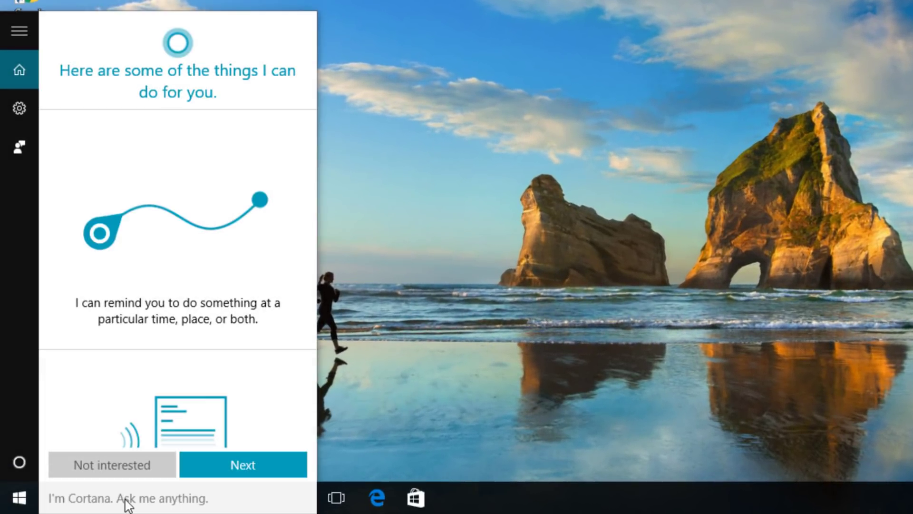
text(run)
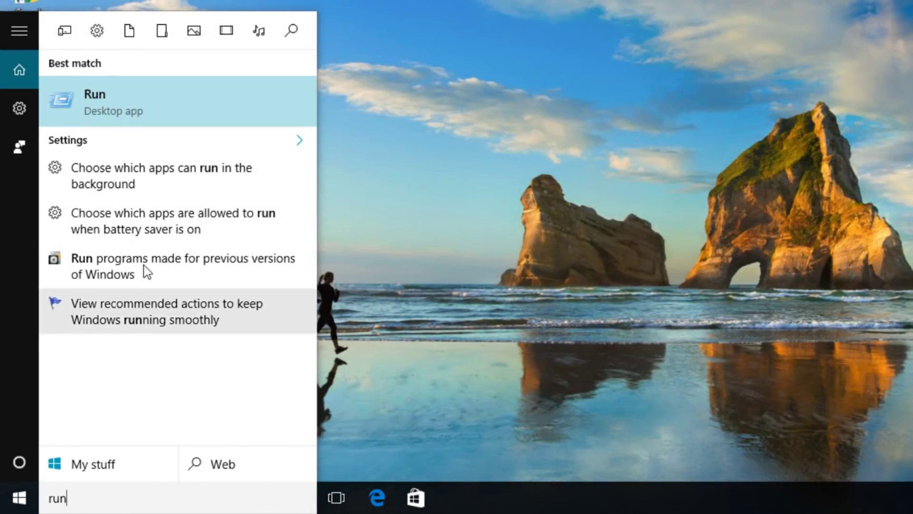
click(168, 111)
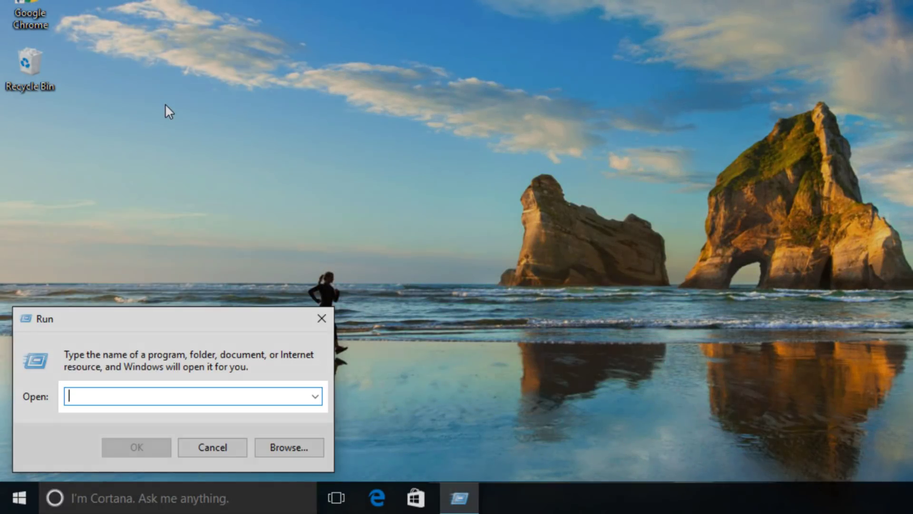
text(%windir%)
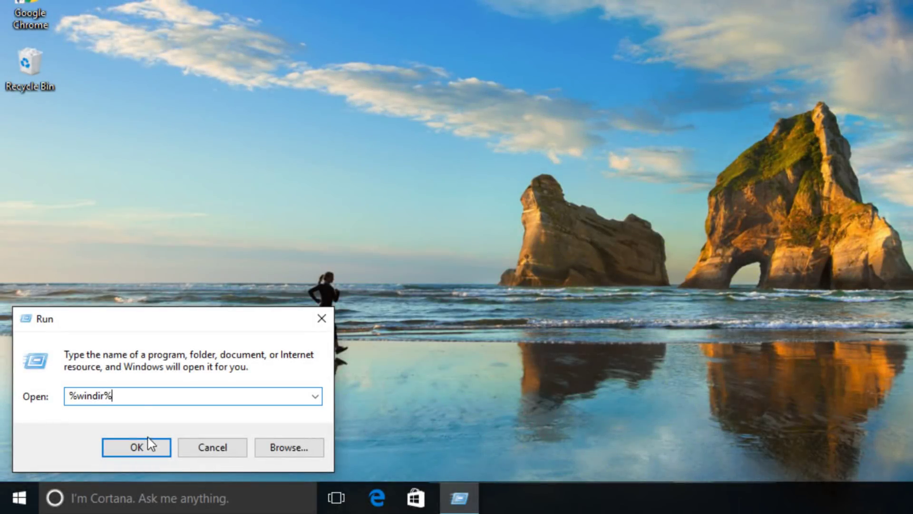
Open C:\WINDOWS and rename its SoftwareDistribution folder to 'Sdold'.
click(147, 443)
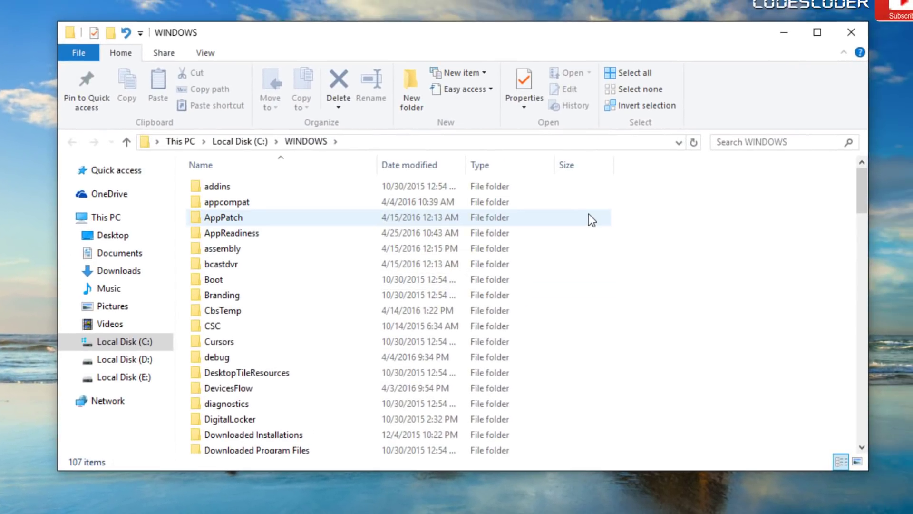
scroll(589, 214, down, 17)
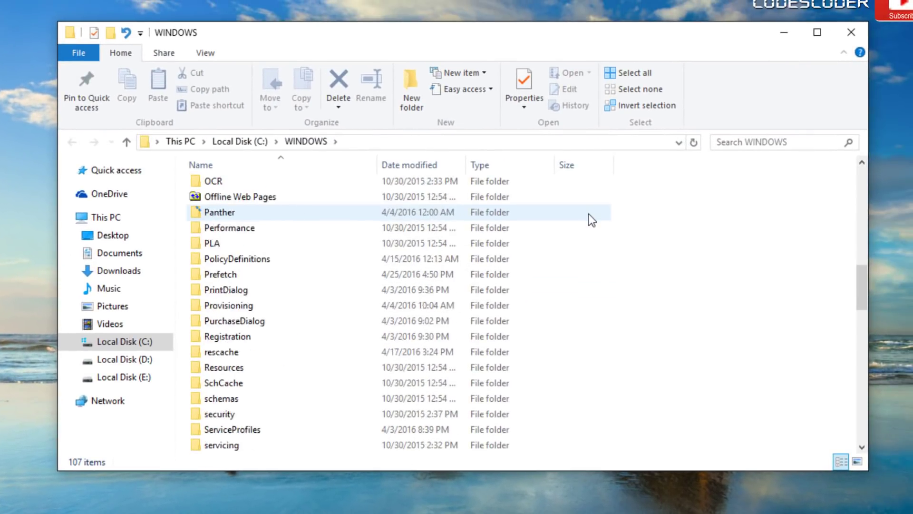
mouse_move(295, 273)
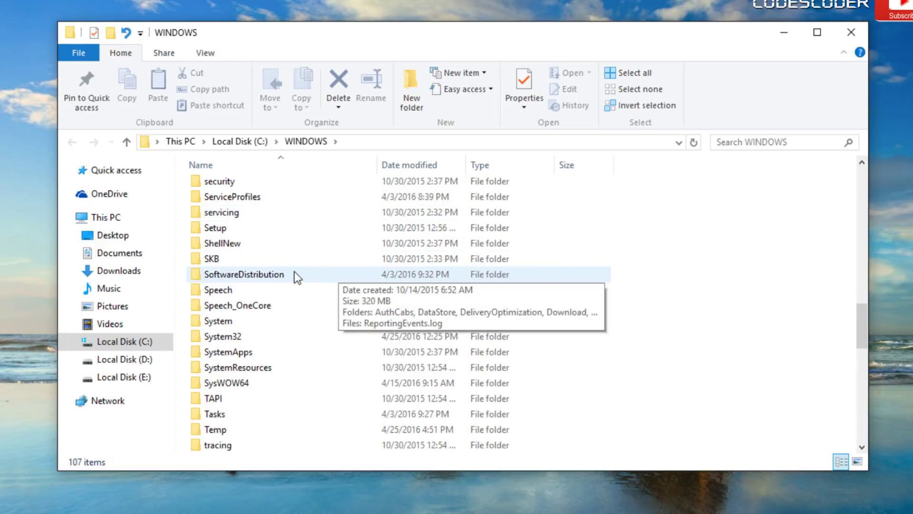
right_click(279, 276)
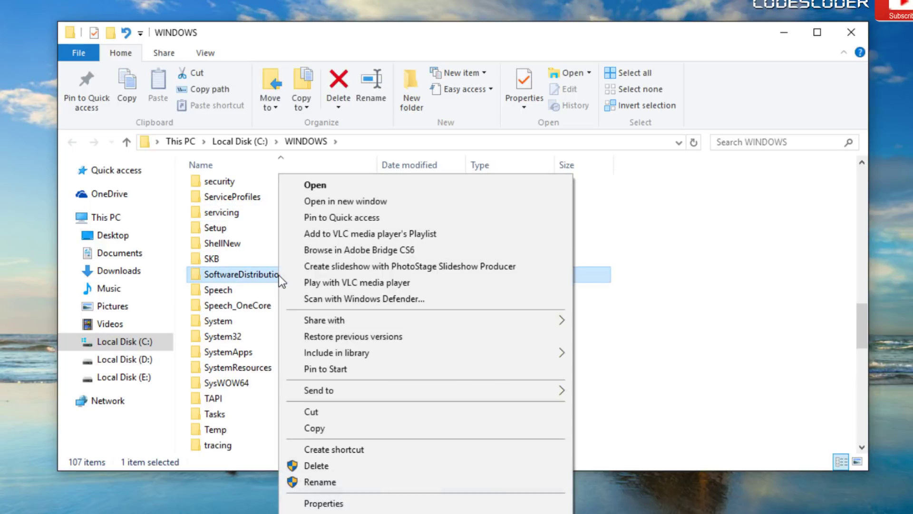
click(367, 481)
text(Sd)
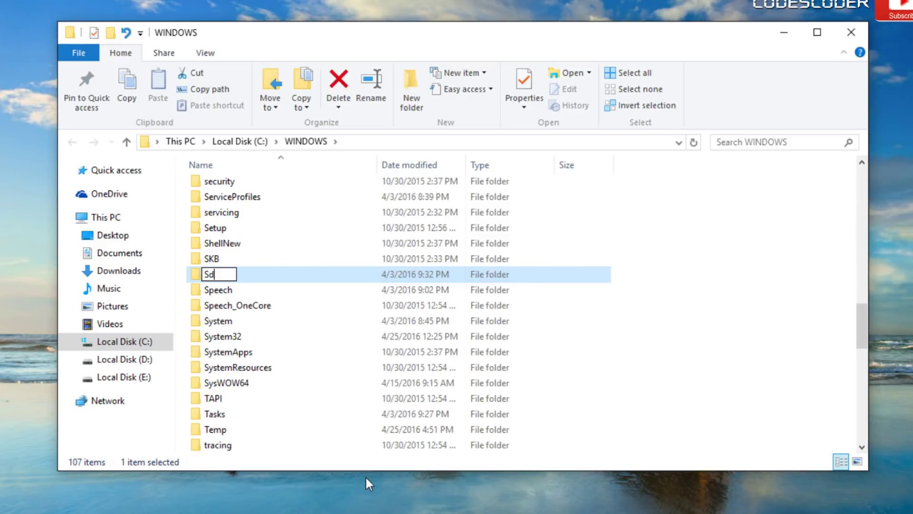
text(old)
key(Return)
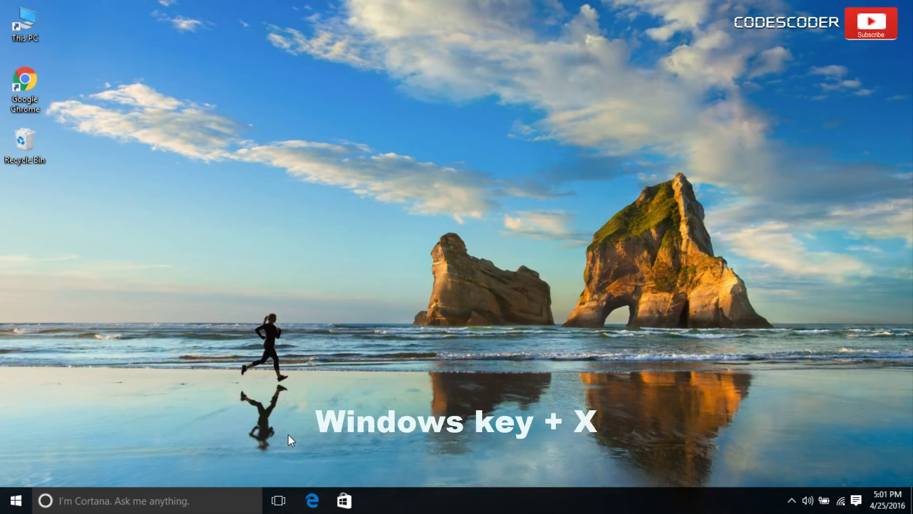
Run 'net start WuAuServ' in an administrator Command Prompt to restart Windows Update.
key(super+x)
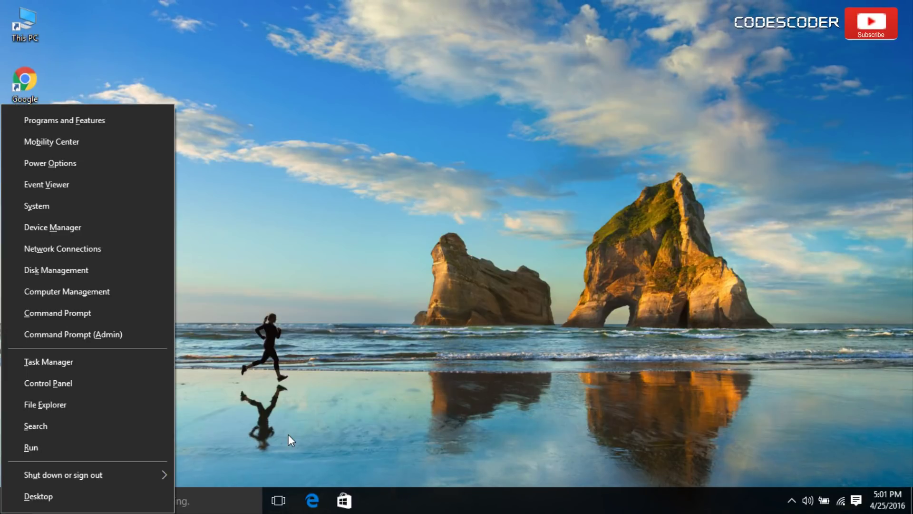
click(106, 338)
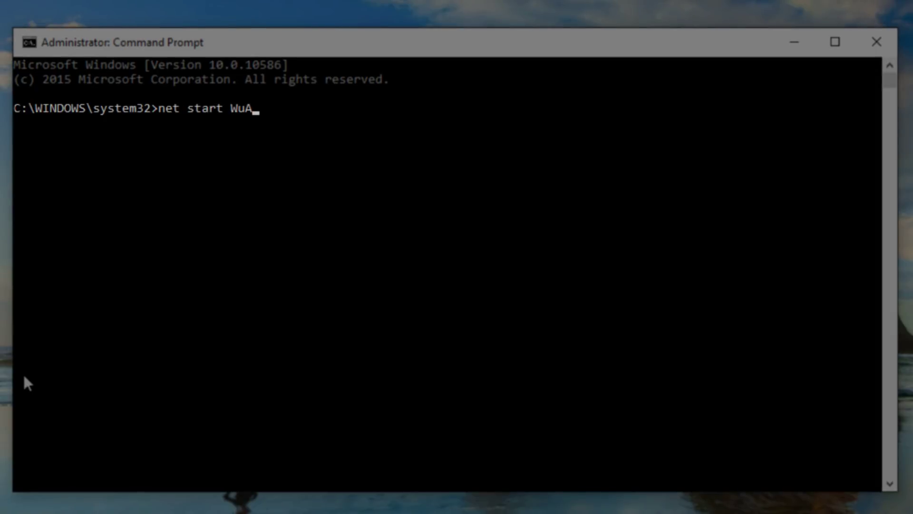
text(Serv)
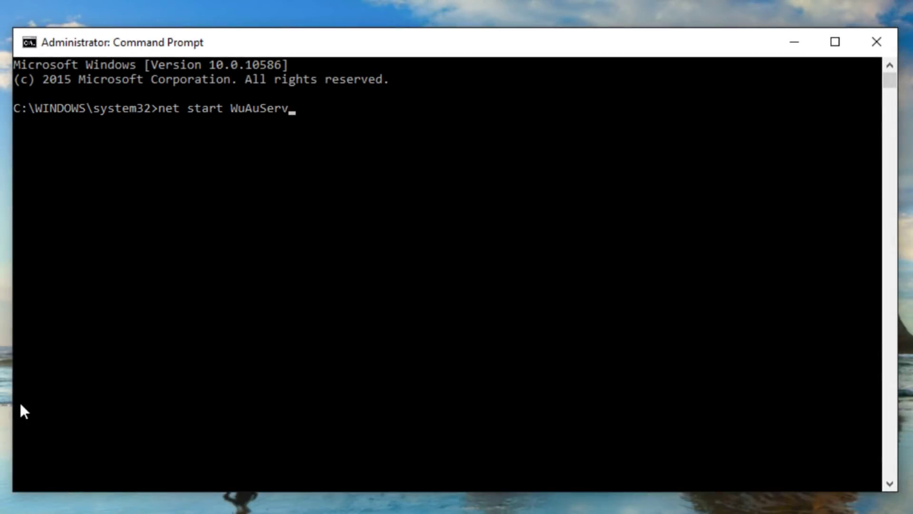
key(Return)
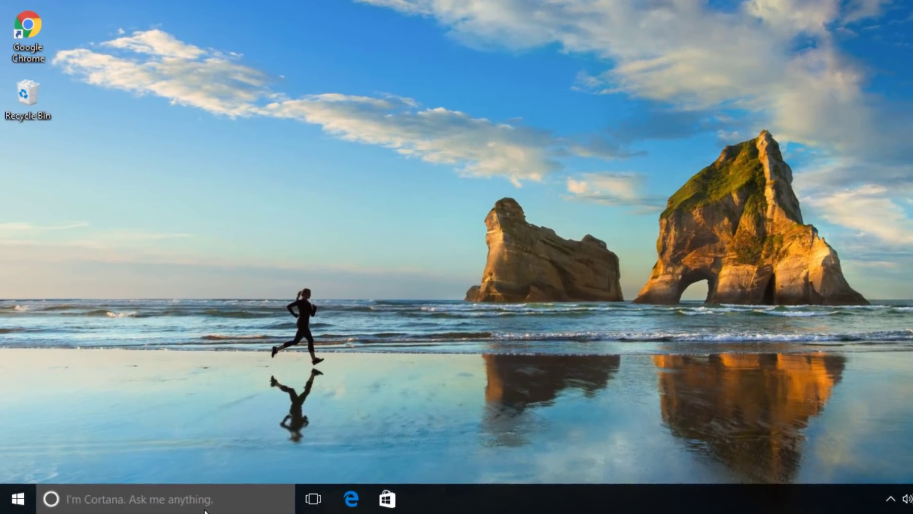
Search for msconfig and launch System Configuration.
click(205, 510)
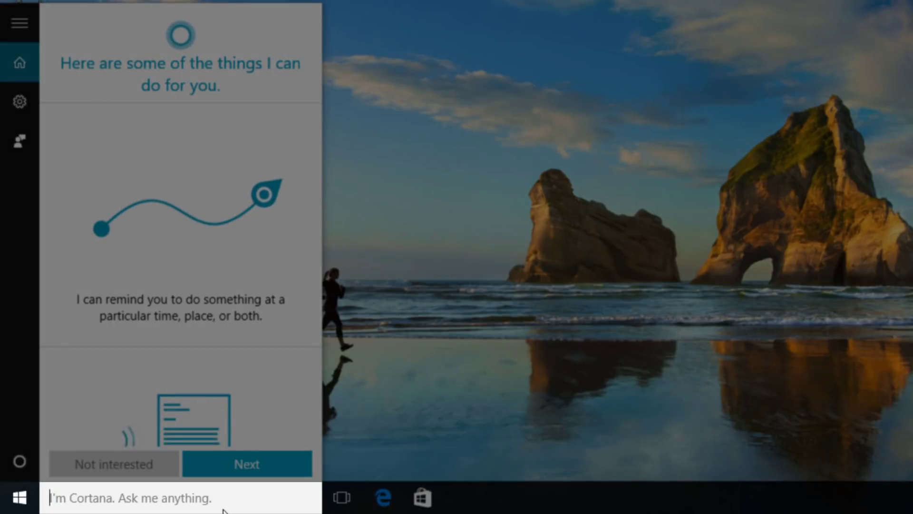
text(msconfig)
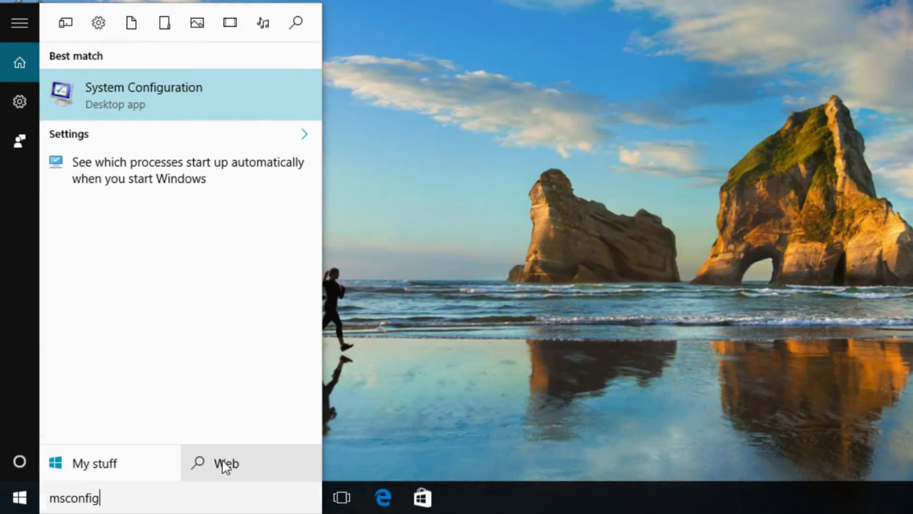
click(257, 110)
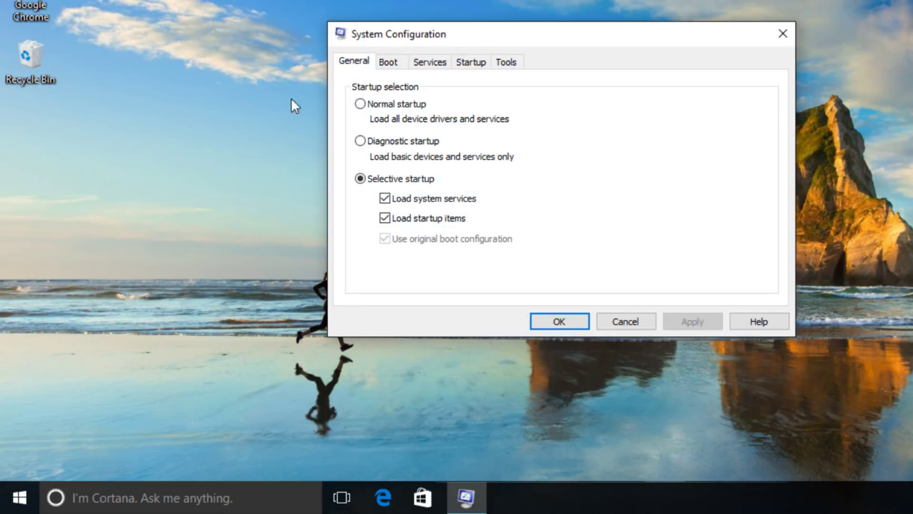
On the Services tab, hide all Microsoft services and disable all remaining services.
click(424, 66)
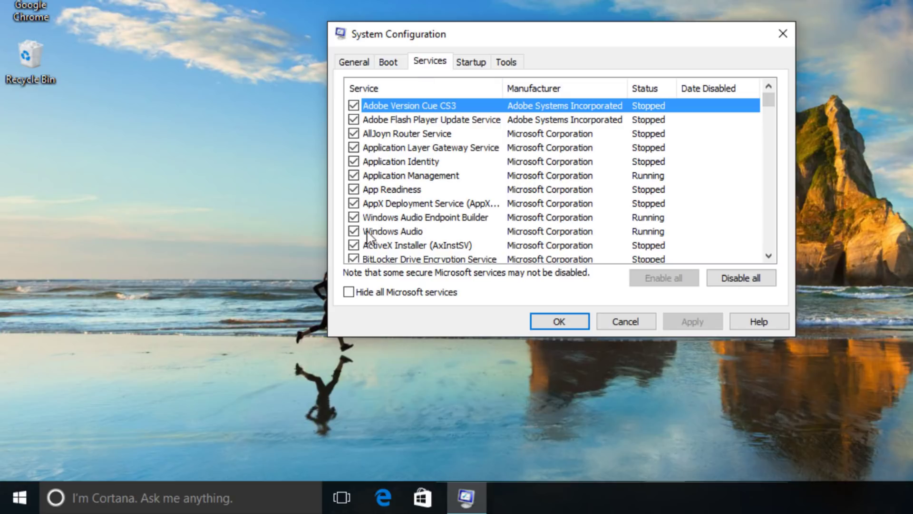
click(349, 292)
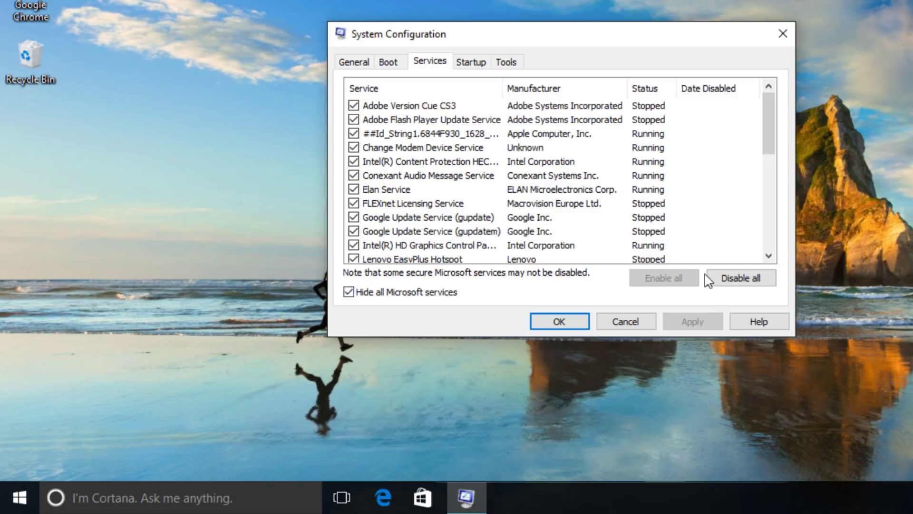
click(732, 280)
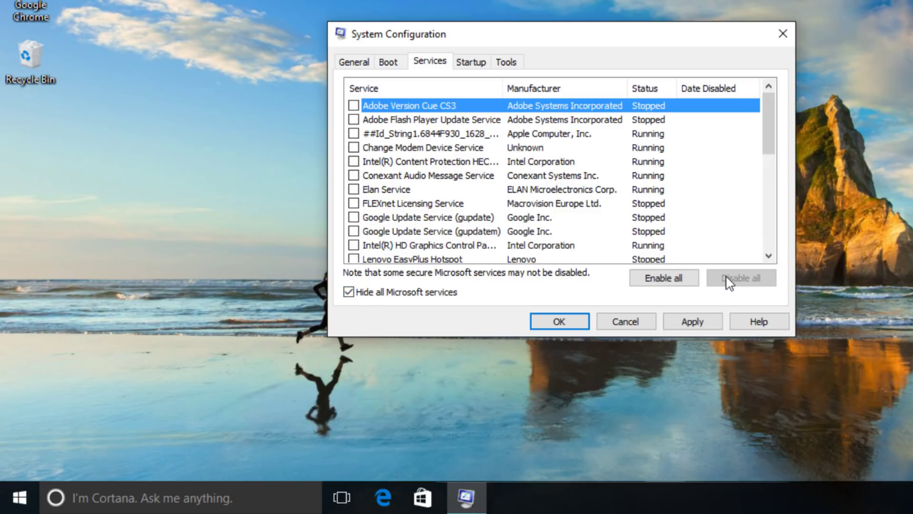
Open Task Manager's Startup list and disable Adobe CS6 Service Manager and VM331 StiMnt.
click(482, 69)
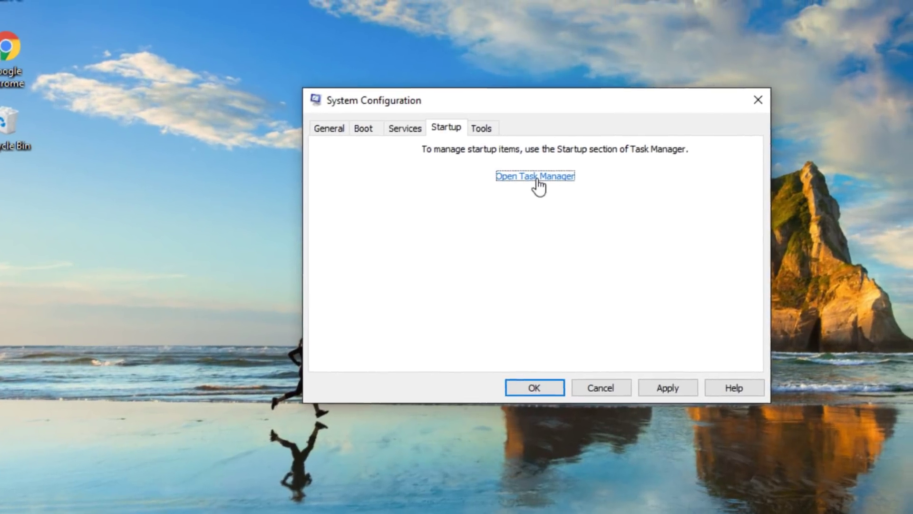
click(541, 162)
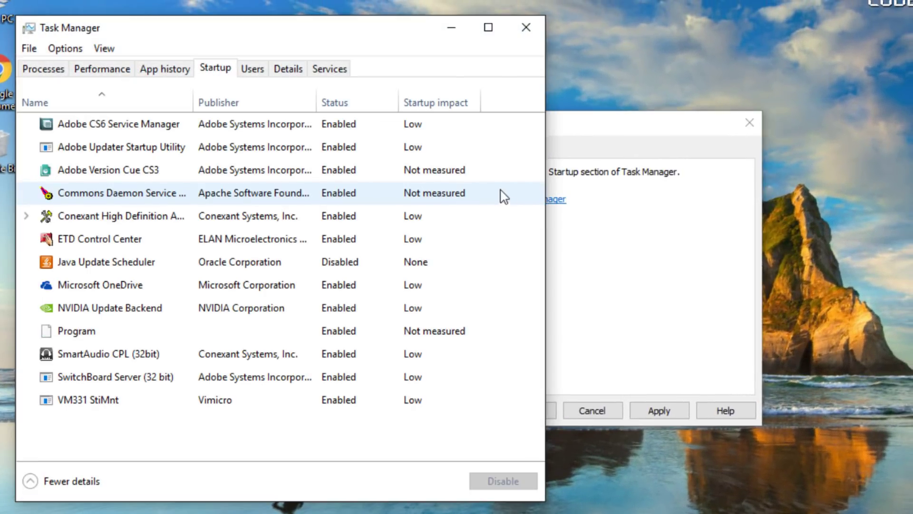
click(314, 130)
right_click(314, 129)
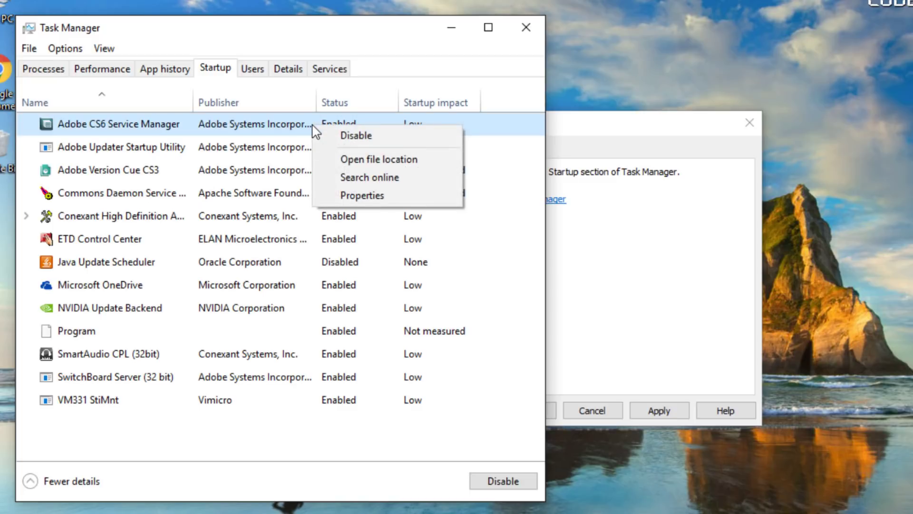
click(327, 131)
right_click(304, 395)
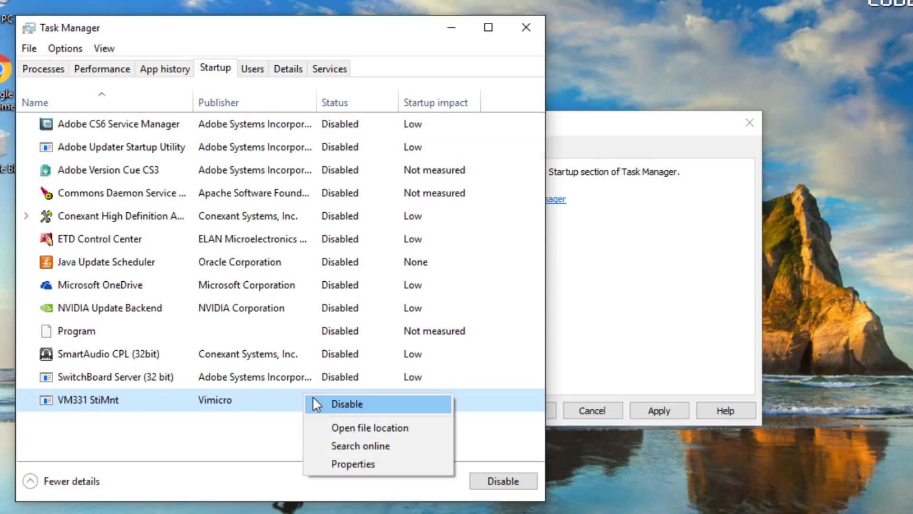
click(316, 403)
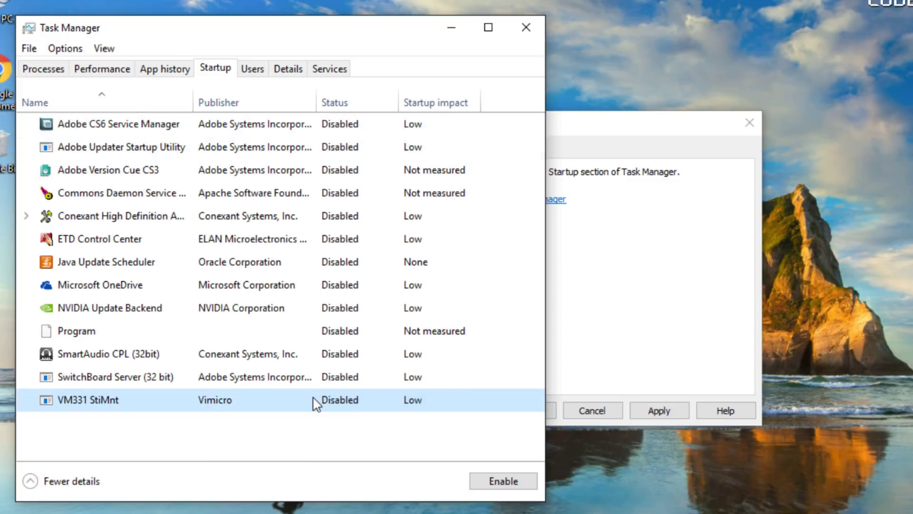
Close Task Manager and confirm System Configuration's clean-boot changes with OK.
key(alt+F4)
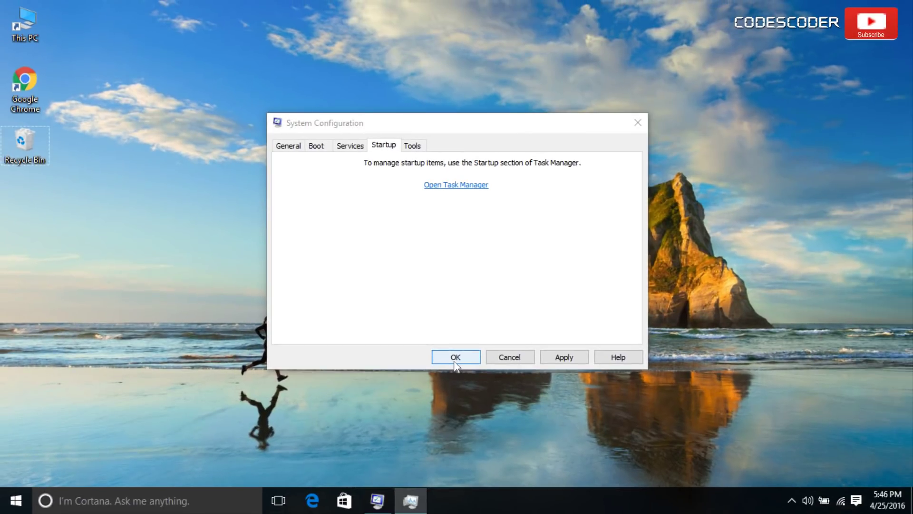
click(456, 358)
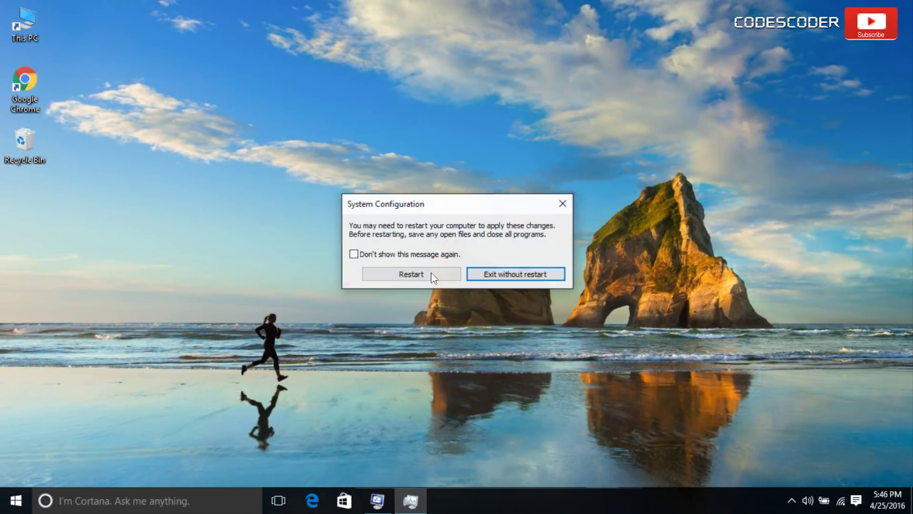